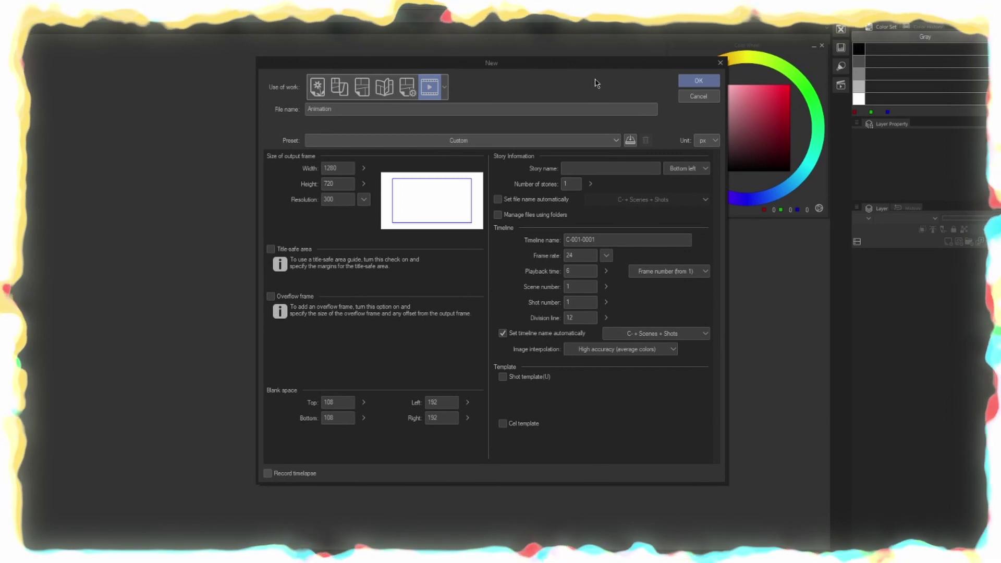
Confirm the New dialog to create the animation document for drawing line art
{"action": "left_click", "coordinate": [699, 81]}
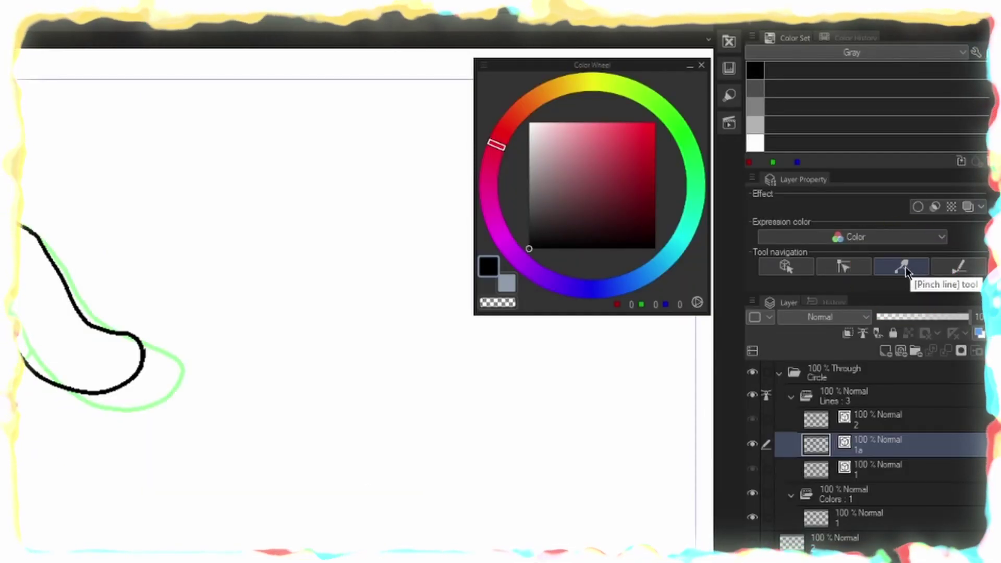
Switch to Pinch line correction for the finger lines and undo the last adjustment
{"action": "left_click", "coordinate": [906, 268]}
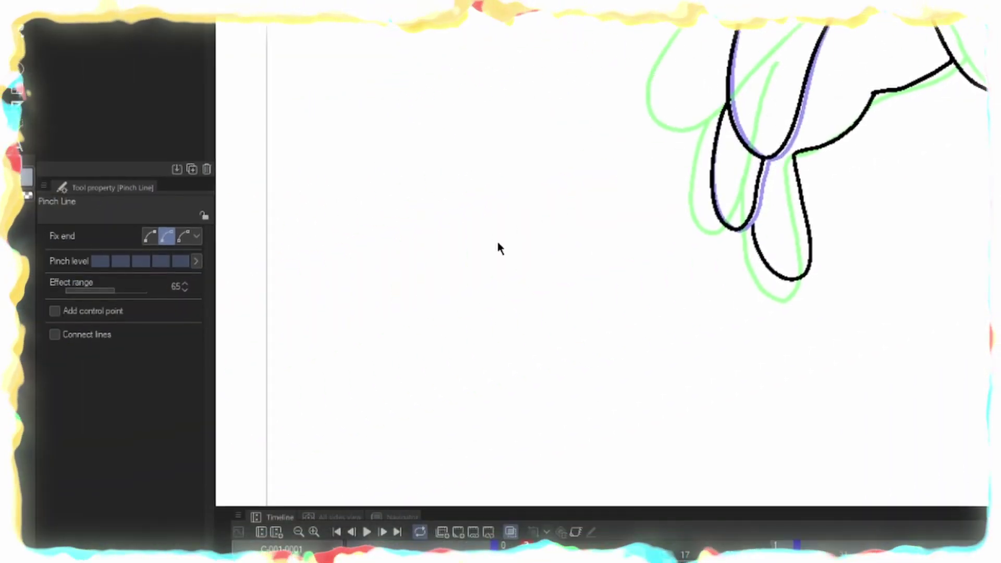
{"action": "key", "text": "ctrl+z"}
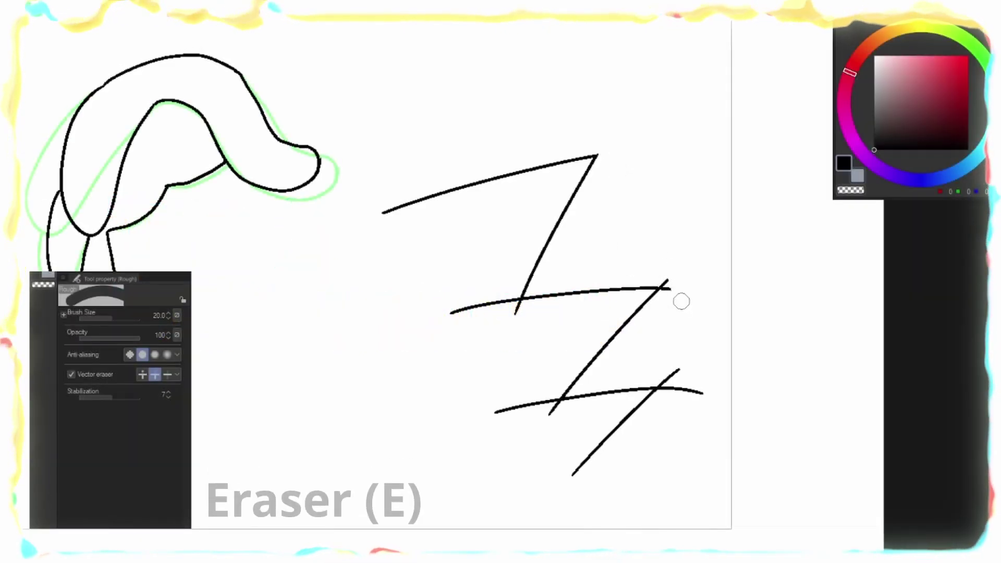
Erase the overhanging tips at the zigzag crossings, switch to touched-area erasing, then restore them
{"action": "left_click_drag", "start_coordinate": [673, 285], "coordinate": [670, 291]}
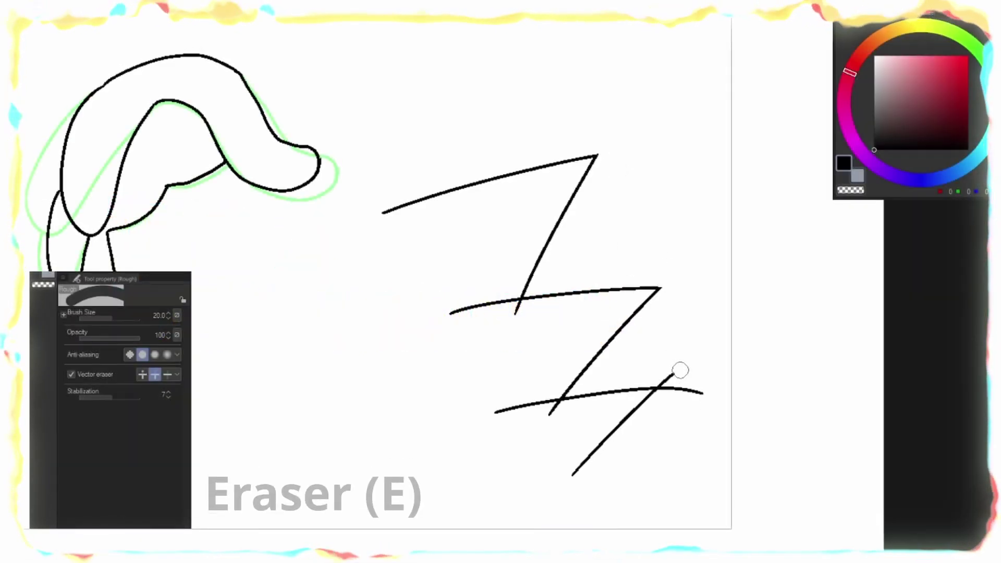
{"action": "left_click_drag", "start_coordinate": [541, 418], "coordinate": [554, 411]}
{"action": "left_click_drag", "start_coordinate": [527, 304], "coordinate": [516, 311]}
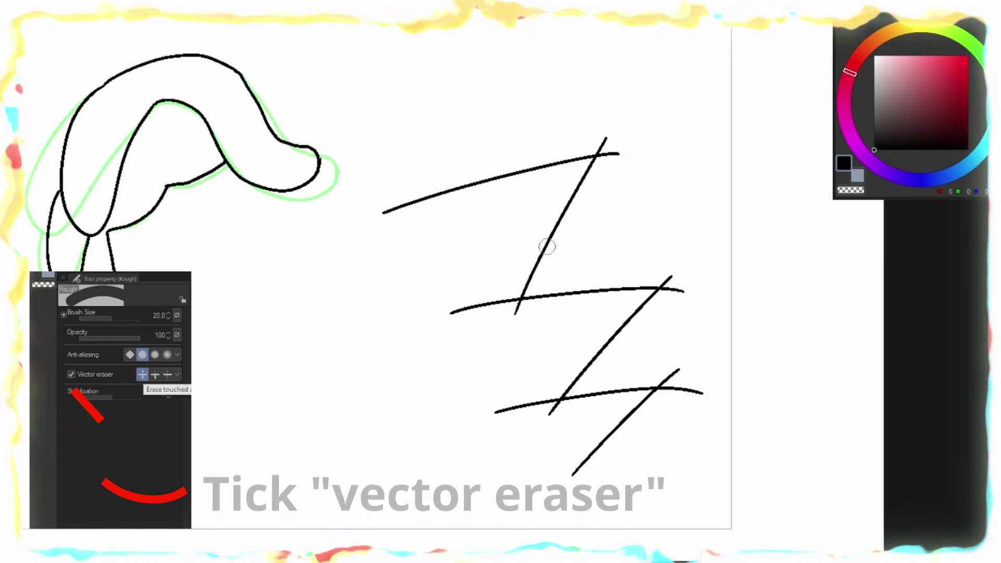
{"action": "left_click", "coordinate": [142, 374]}
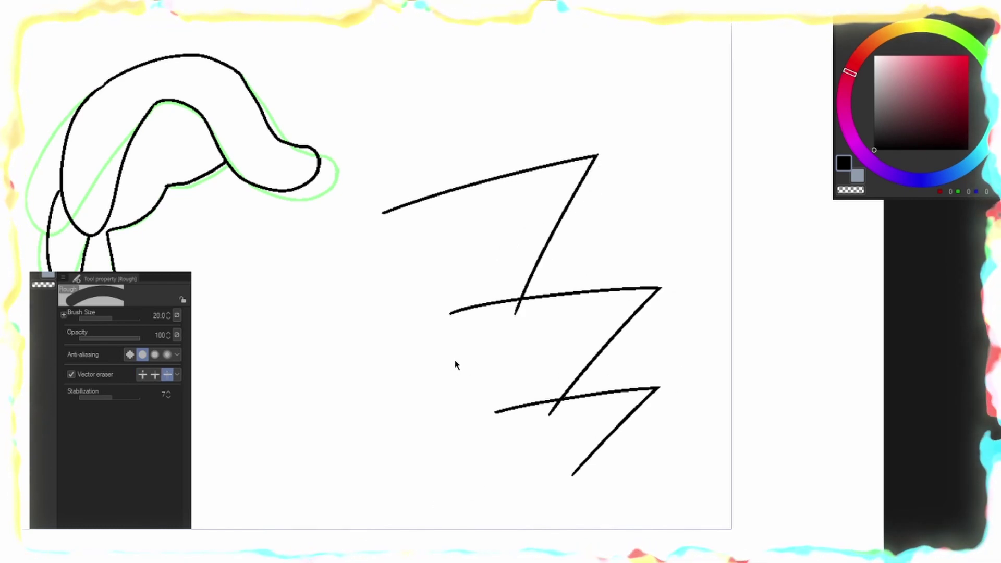
{"action": "key", "text": "ctrl+z"}
{"action": "key", "text": "ctrl+z"}
{"action": "key", "text": "ctrl+z"}
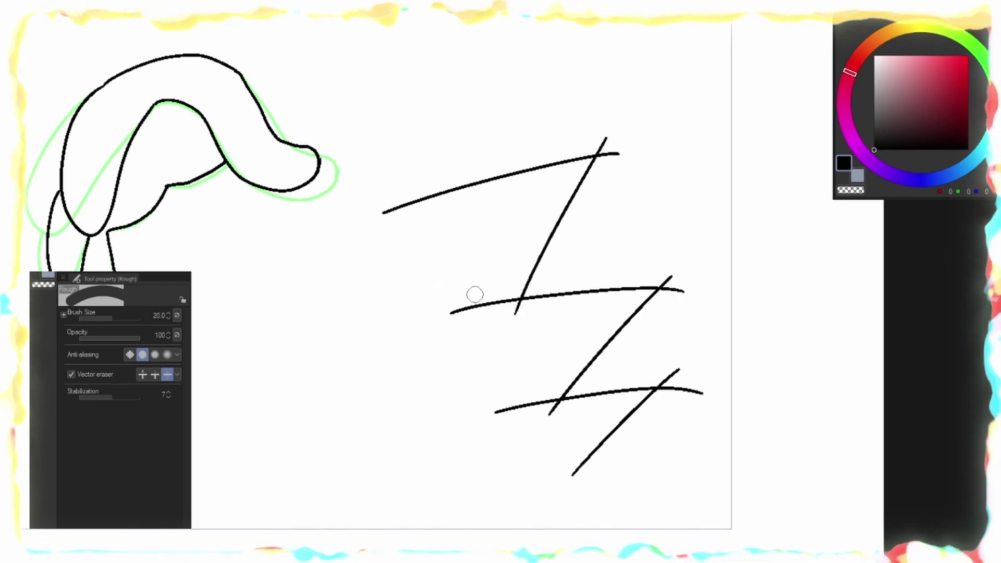
Erase the middle, top and lower horizontal lines entirely with the vector eraser
{"action": "left_click_drag", "start_coordinate": [474, 290], "coordinate": [473, 324]}
{"action": "left_click_drag", "start_coordinate": [464, 167], "coordinate": [467, 206]}
{"action": "left_click_drag", "start_coordinate": [485, 380], "coordinate": [508, 417]}
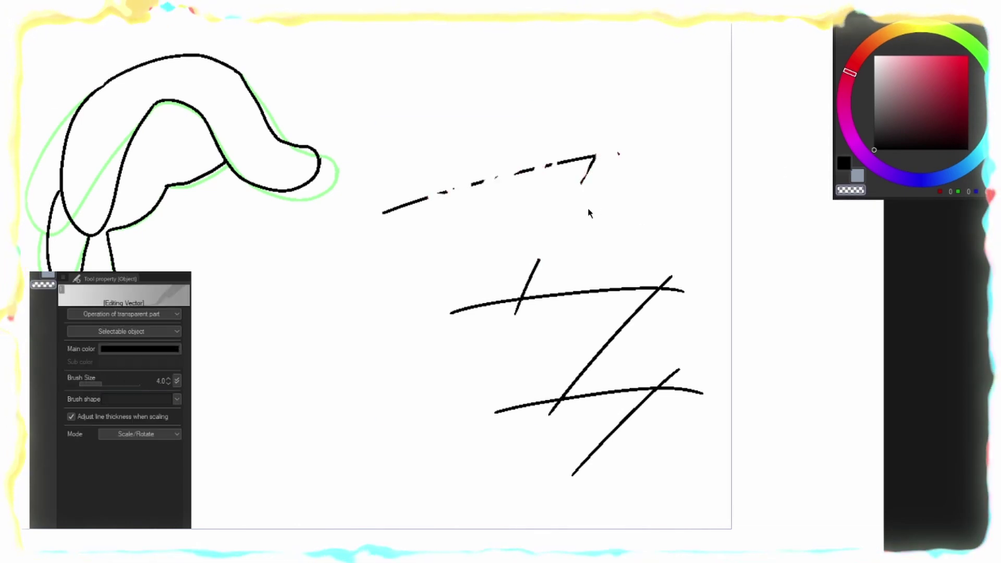
Move the white cover-up stroke off the black zigzag lines and return to the black pen
{"action": "mouse_move", "coordinate": [550, 211]}
{"action": "left_mouse_down"}
{"action": "mouse_move", "coordinate": [566, 223]}
{"action": "mouse_move", "coordinate": [595, 206]}
{"action": "mouse_move", "coordinate": [538, 217]}
{"action": "mouse_move", "coordinate": [530, 255]}
{"action": "mouse_move", "coordinate": [532, 225]}
{"action": "mouse_move", "coordinate": [548, 278]}
{"action": "mouse_move", "coordinate": [562, 261]}
{"action": "mouse_move", "coordinate": [510, 261]}
{"action": "mouse_move", "coordinate": [552, 218]}
{"action": "mouse_move", "coordinate": [528, 223]}
{"action": "left_mouse_up"}
{"action": "left_click", "coordinate": [574, 289]}
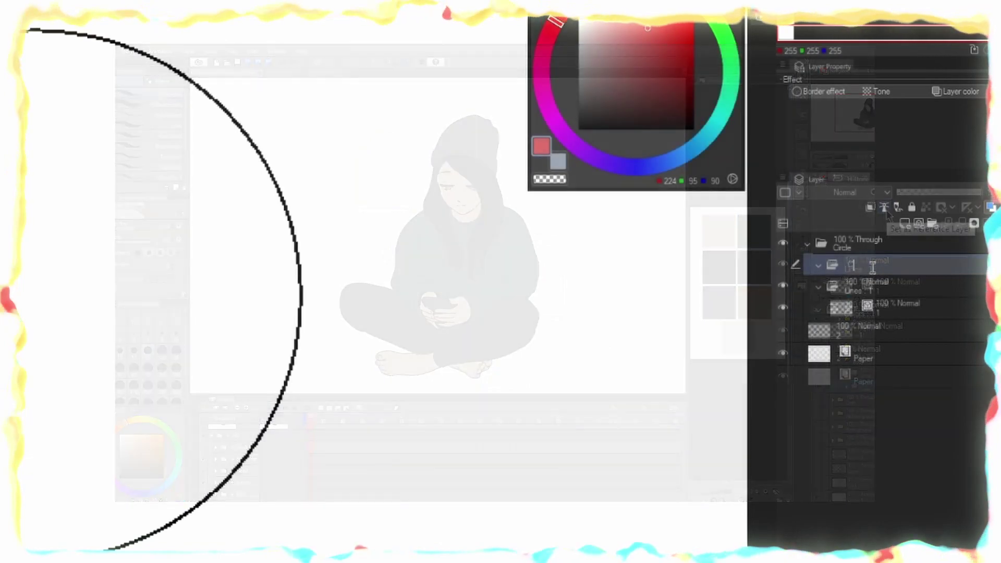
Name the folder Colors, move it under Lines, add a raster layer, and fill by Reference layer without area scaling
{"action": "type", "text": "olors"}
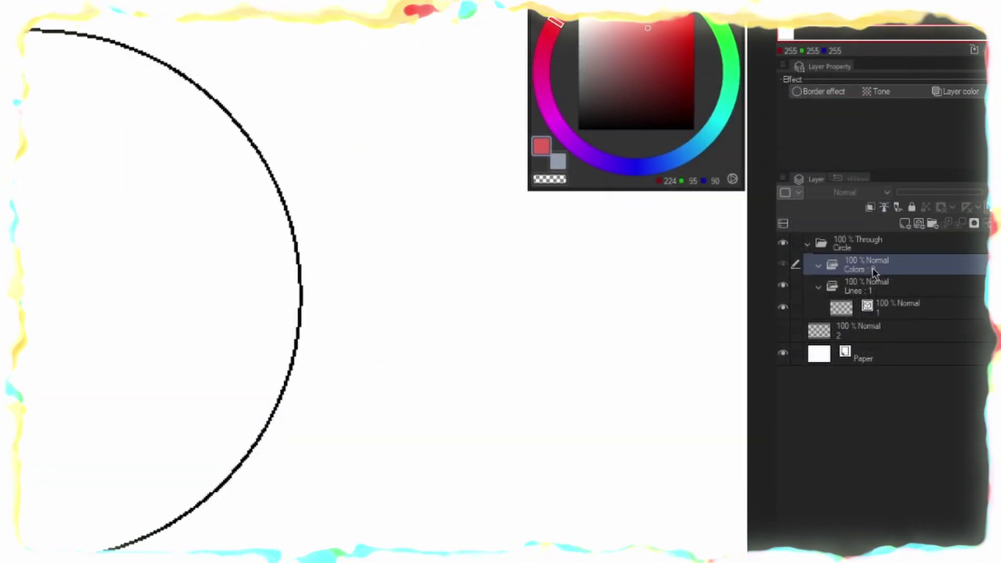
{"action": "left_click_drag", "start_coordinate": [874, 271], "coordinate": [872, 321]}
{"action": "left_click", "coordinate": [904, 225]}
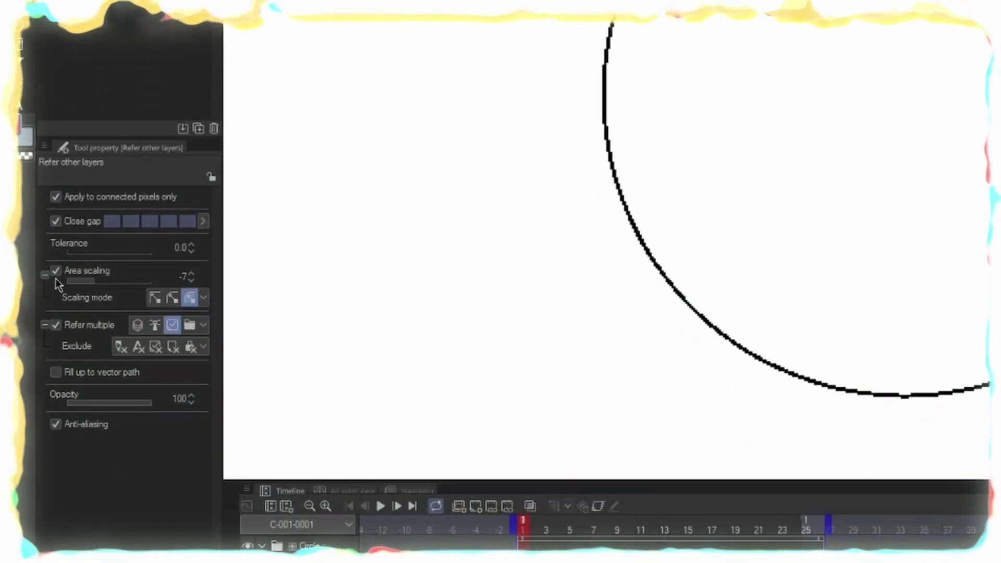
{"action": "left_click", "coordinate": [56, 271]}
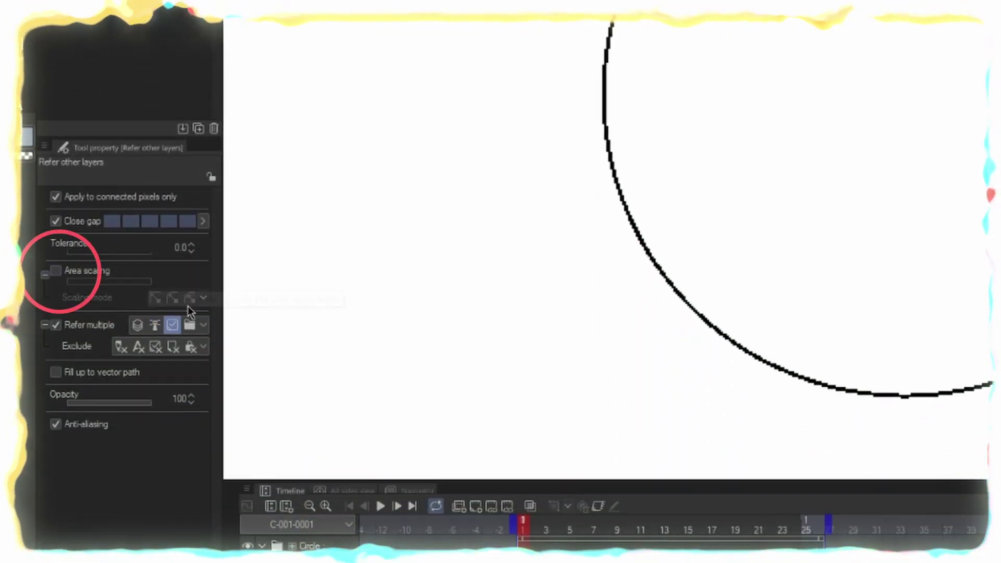
{"action": "left_click", "coordinate": [155, 327]}
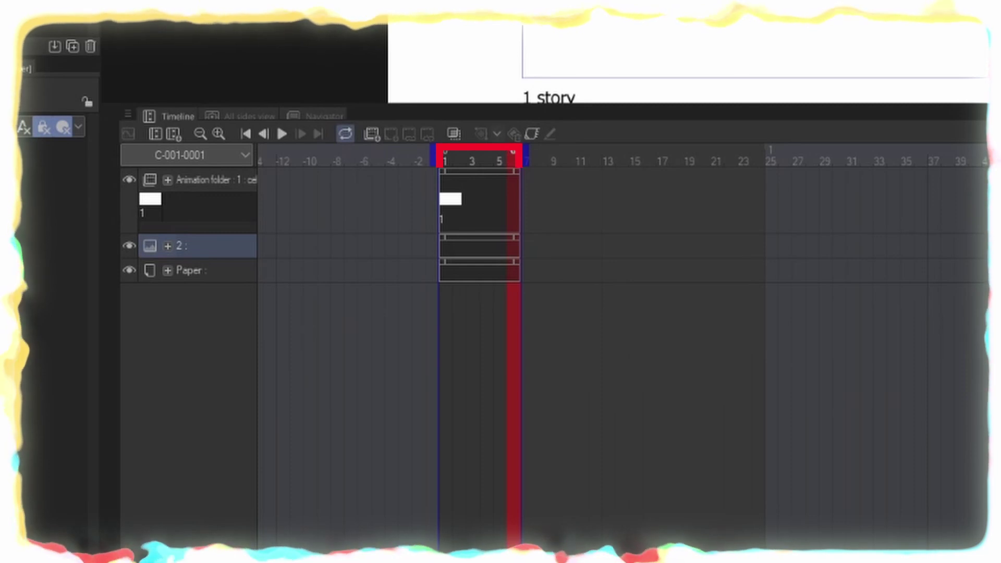
Insert new frames through Timeline > Insert frame so the animation runs to frame 26
{"action": "left_click", "coordinate": [128, 113]}
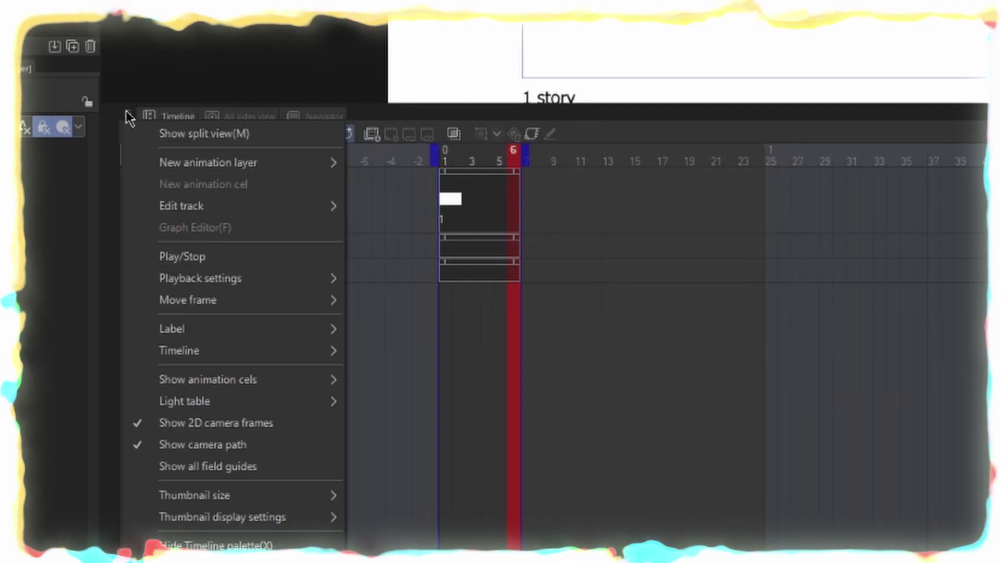
{"action": "mouse_move", "coordinate": [289, 342]}
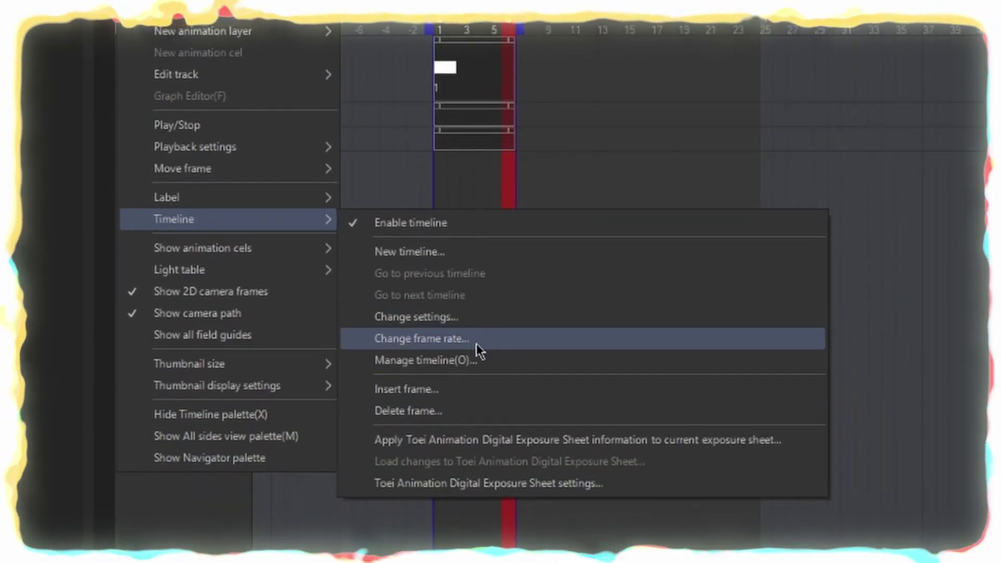
{"action": "left_click", "coordinate": [449, 391]}
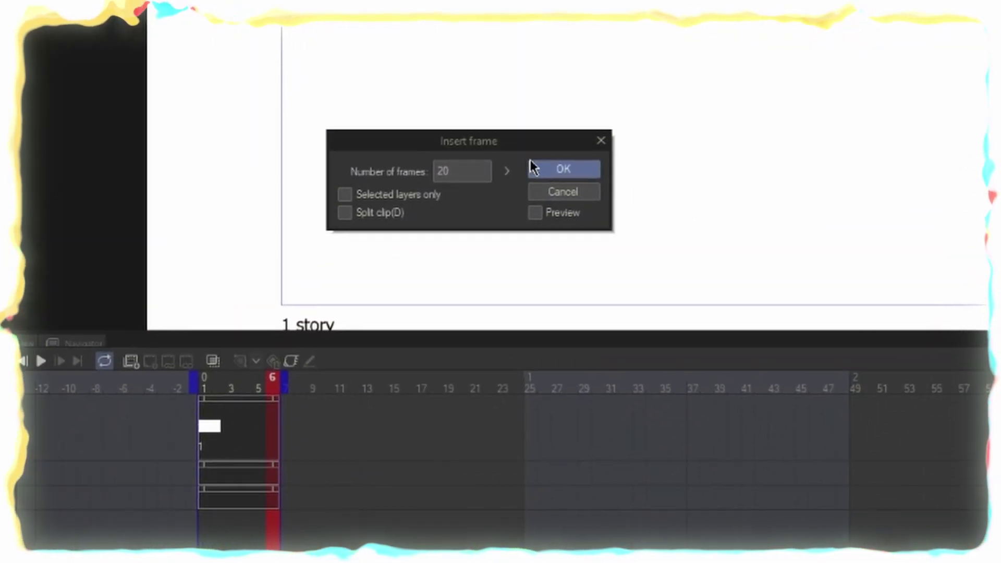
{"action": "left_click", "coordinate": [540, 167]}
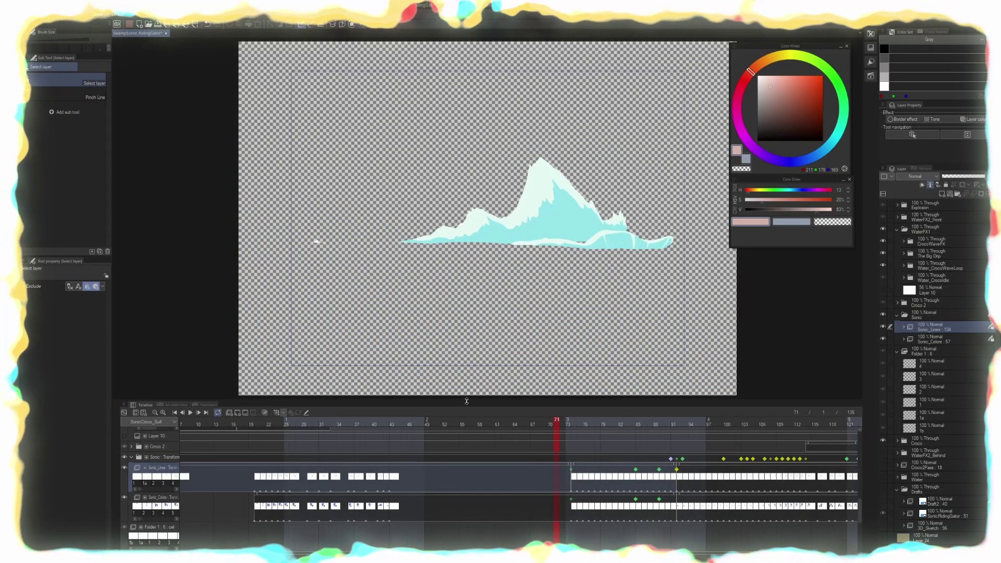
Enlarge the timeline and try splitting the Sonic_Lines clip at frame 76, then undo it
{"action": "left_click_drag", "start_coordinate": [467, 400], "coordinate": [464, 329]}
{"action": "left_click", "coordinate": [548, 442]}
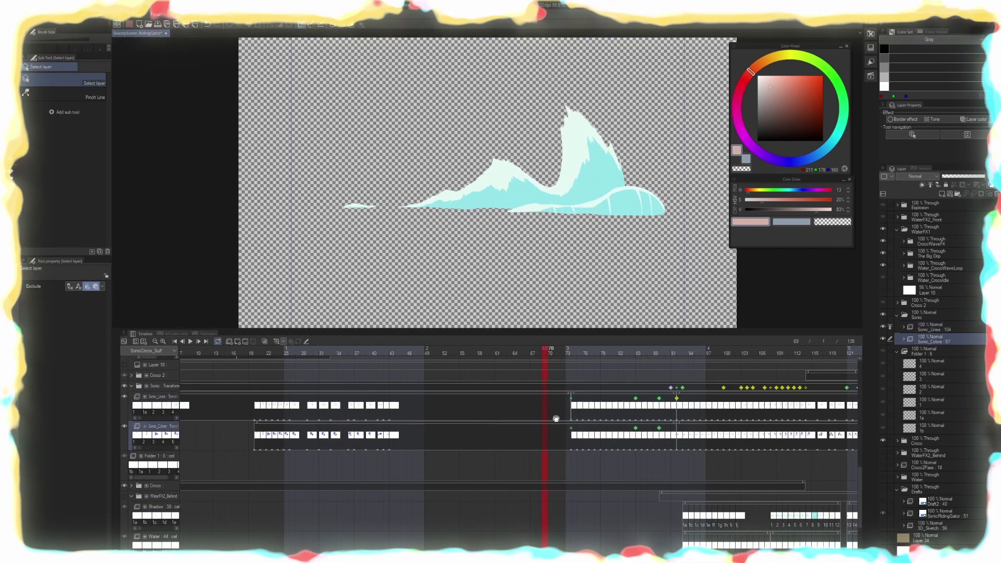
{"action": "left_click", "coordinate": [567, 394]}
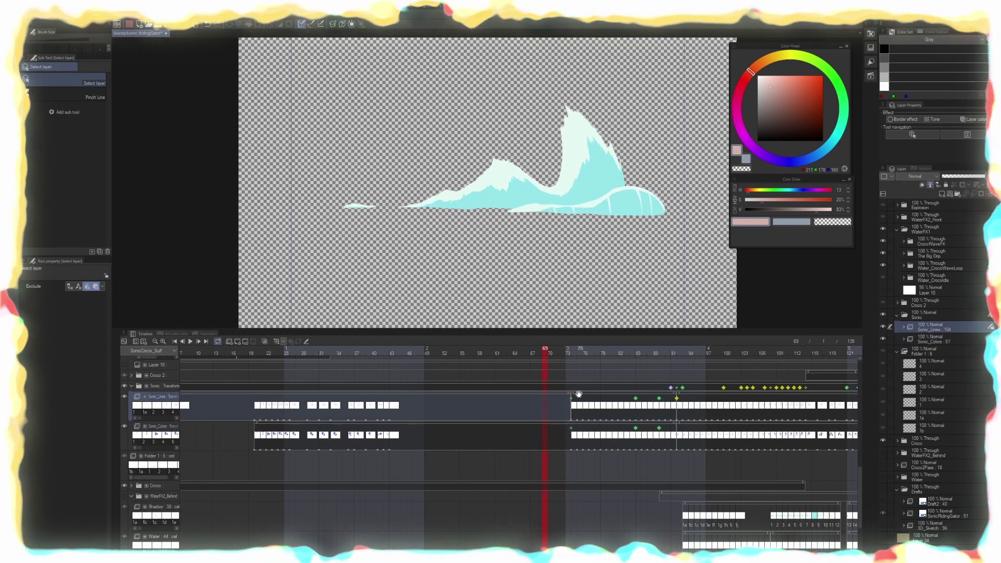
{"action": "right_click", "coordinate": [584, 393]}
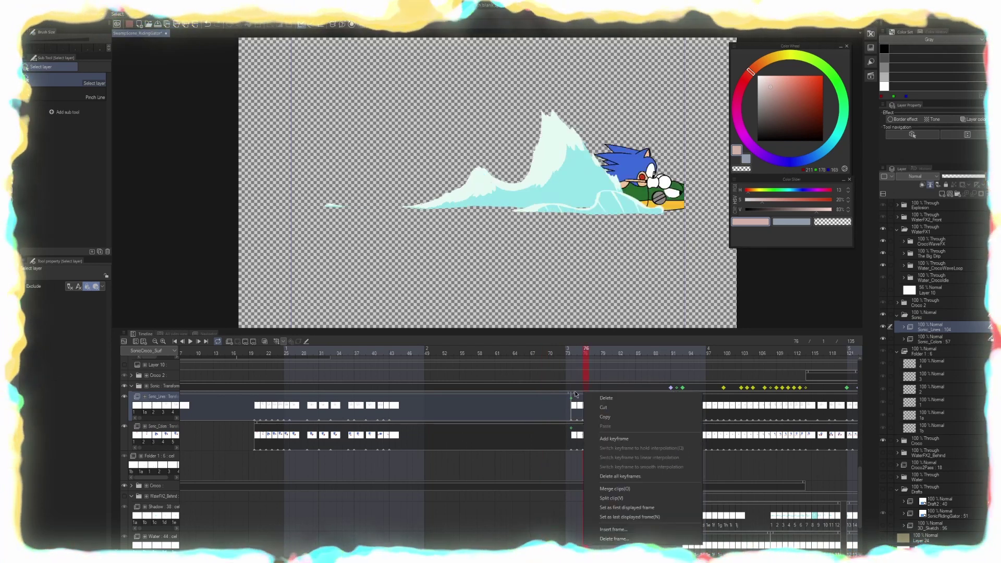
{"action": "left_click", "coordinate": [569, 394]}
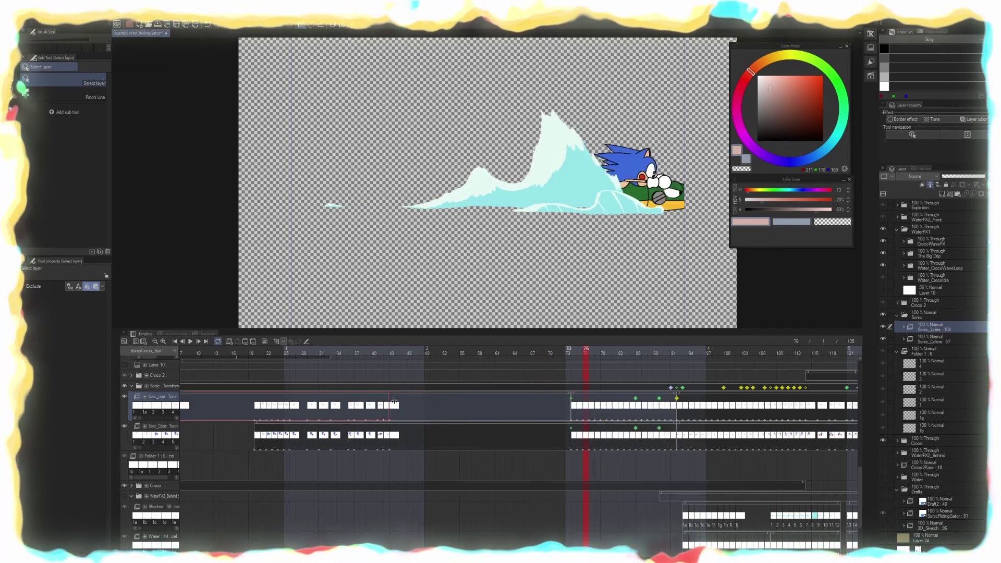
{"action": "left_click", "coordinate": [420, 358]}
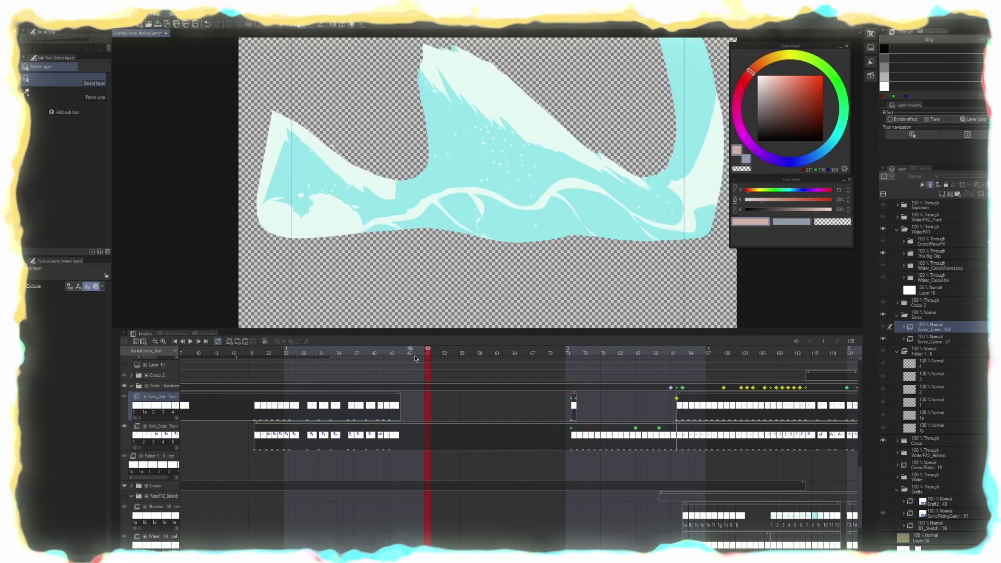
{"action": "key", "text": "ctrl+z"}
{"action": "key", "text": "ctrl+z"}
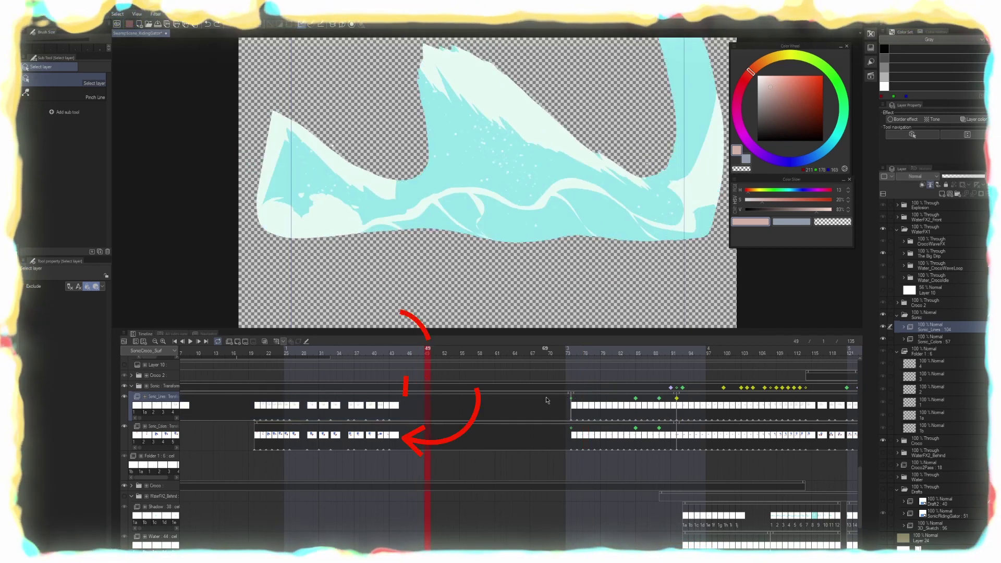
Split the Sonic clips at frame 74 on the Sonic: Transform track and check the split point
{"action": "left_click_drag", "start_coordinate": [570, 392], "coordinate": [426, 396]}
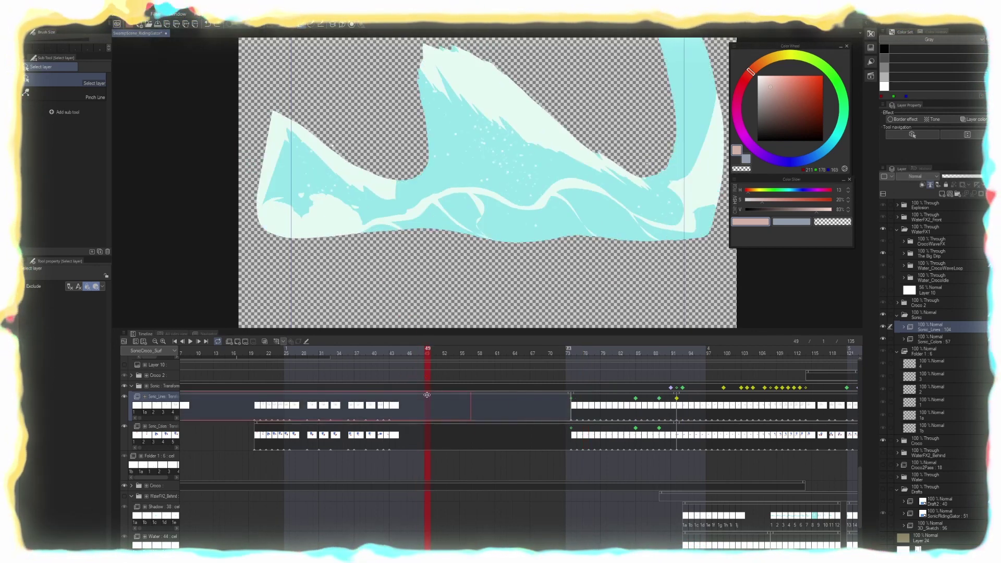
{"action": "left_click", "coordinate": [462, 408]}
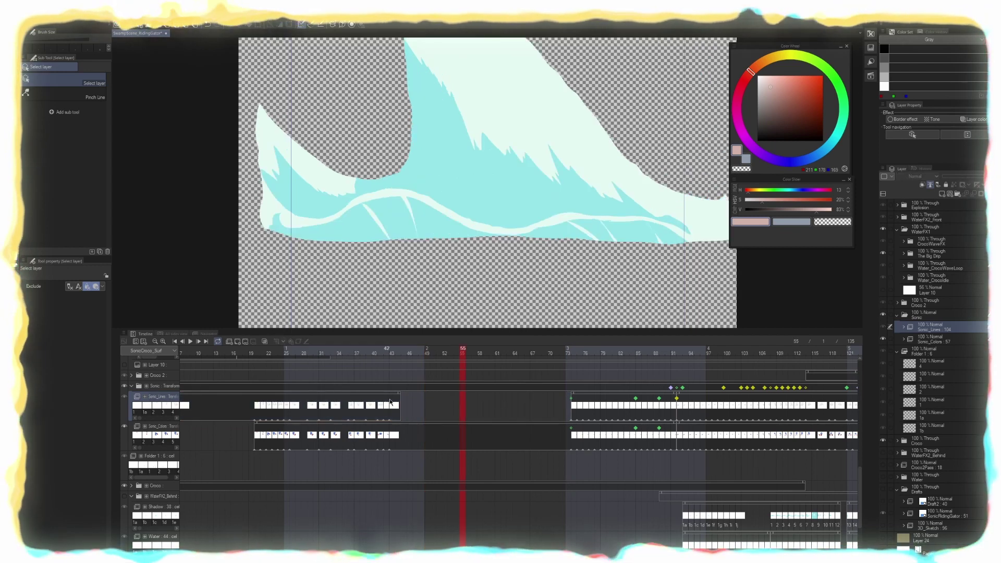
{"action": "left_click", "coordinate": [574, 387]}
{"action": "right_click", "coordinate": [574, 386]}
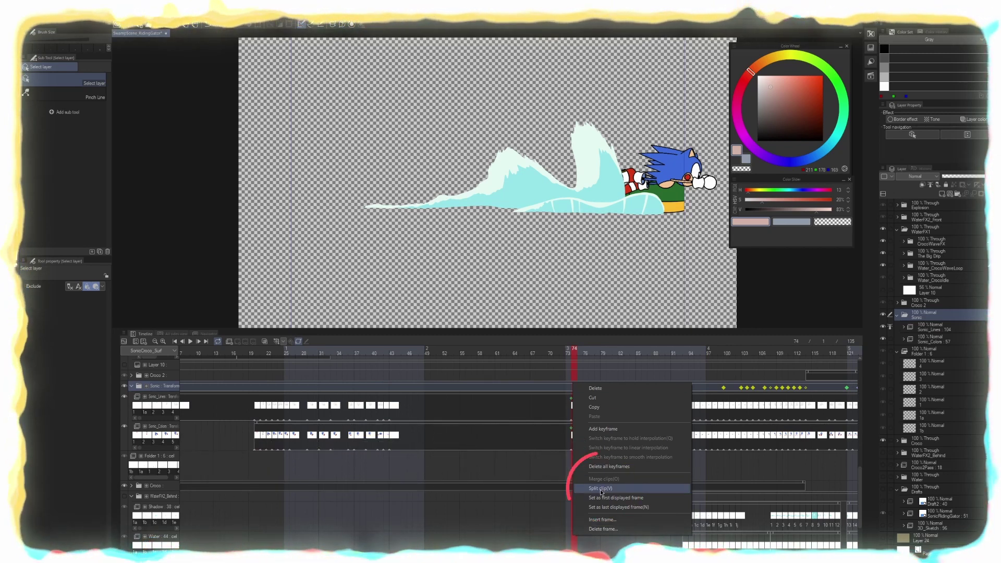
{"action": "left_click", "coordinate": [600, 489]}
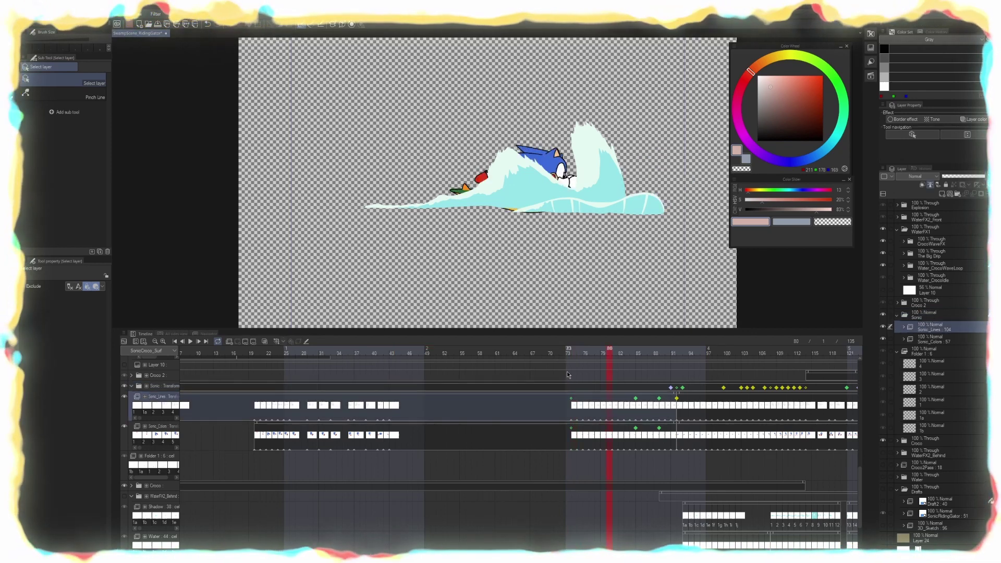
{"action": "left_click_drag", "start_coordinate": [610, 374], "coordinate": [569, 377]}
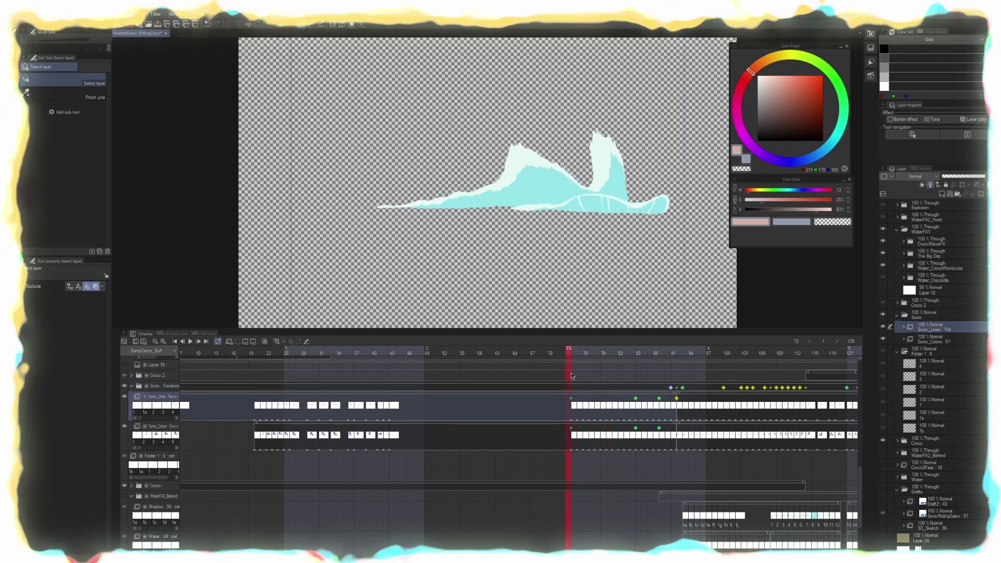
{"action": "left_click", "coordinate": [576, 377]}
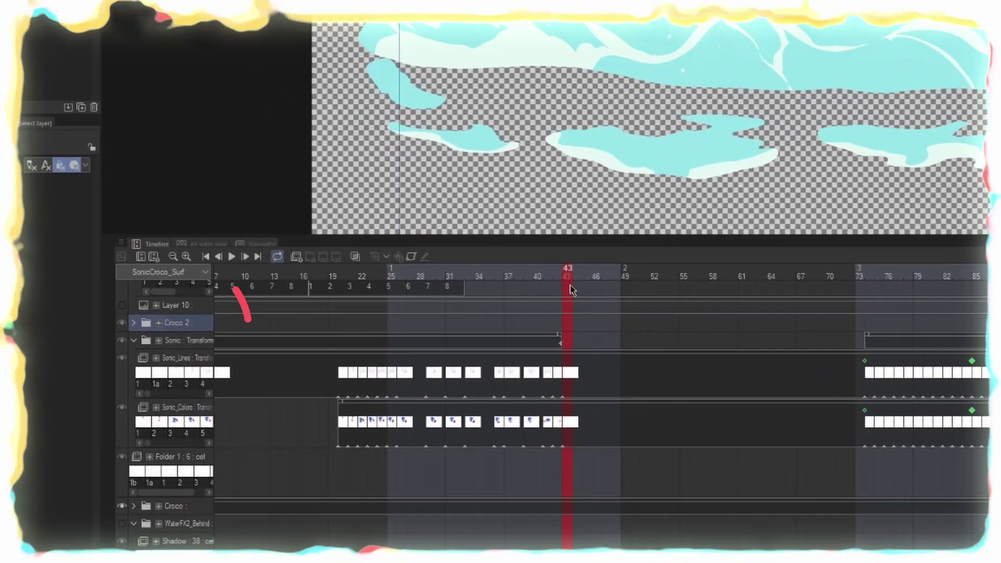
{"action": "left_click_drag", "start_coordinate": [571, 290], "coordinate": [617, 290]}
{"action": "left_click_drag", "start_coordinate": [714, 275], "coordinate": [757, 274]}
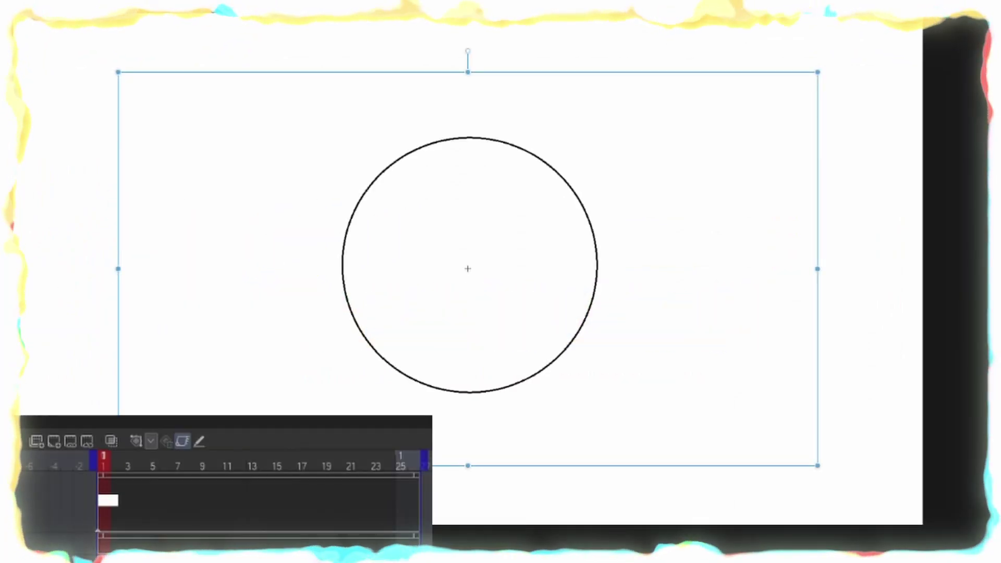
Split the circle's clip at frames 9 and 18
{"action": "right_click", "coordinate": [199, 477]}
{"action": "left_click", "coordinate": [292, 443]}
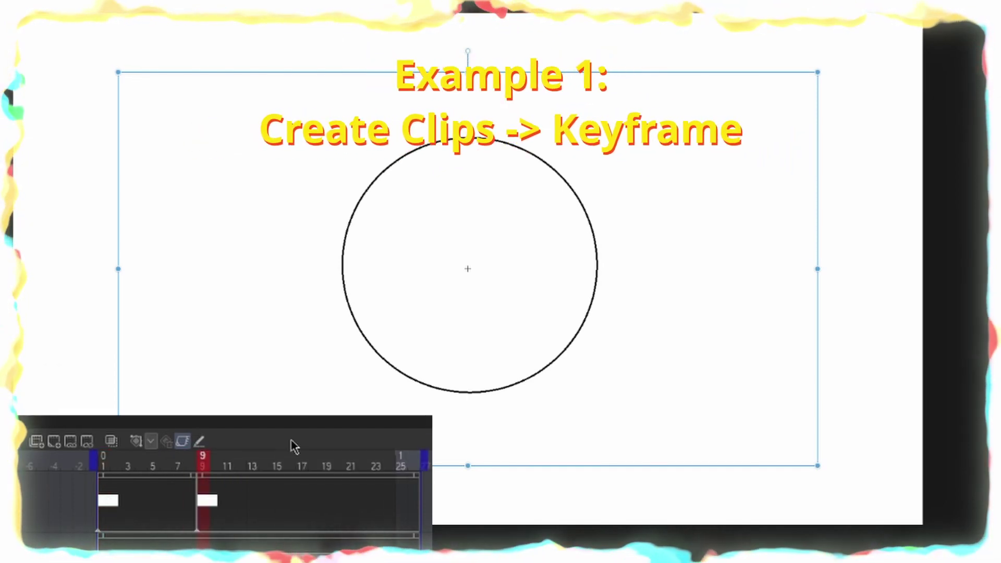
{"action": "right_click", "coordinate": [315, 475]}
{"action": "left_click", "coordinate": [360, 443]}
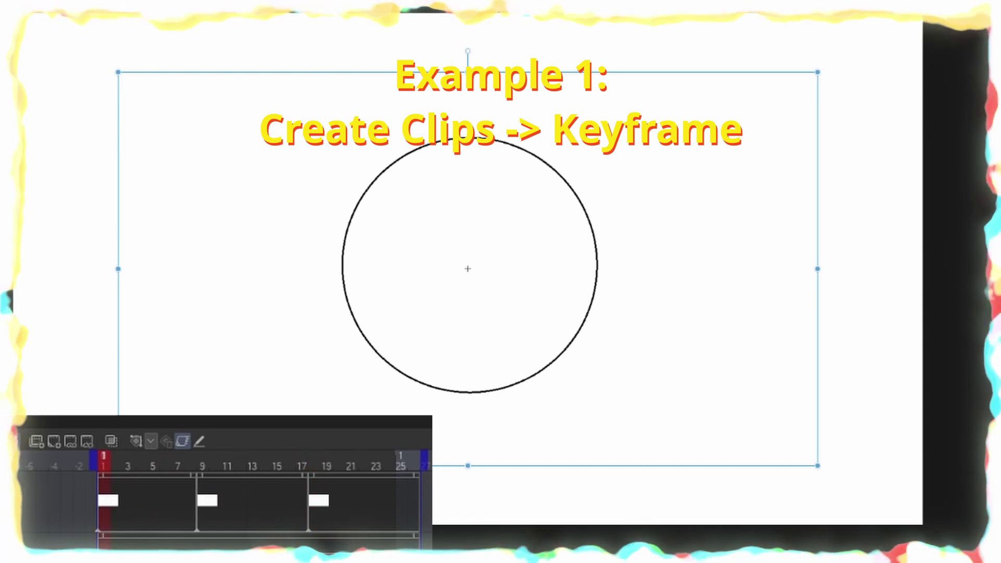
Key the circle's position at frame 1, then move it down-right at frame 9 with linear interpolation
{"action": "left_click_drag", "start_coordinate": [464, 400], "coordinate": [453, 349]}
{"action": "right_click", "coordinate": [99, 489]}
{"action": "key", "text": "Escape"}
{"action": "left_click", "coordinate": [202, 457]}
{"action": "left_click_drag", "start_coordinate": [519, 375], "coordinate": [714, 458]}
{"action": "right_click", "coordinate": [198, 488]}
{"action": "left_click", "coordinate": [234, 411]}
Move the circle left at frame 18 with linear interpolation and play the animation
{"action": "left_click_drag", "start_coordinate": [170, 468], "coordinate": [318, 483]}
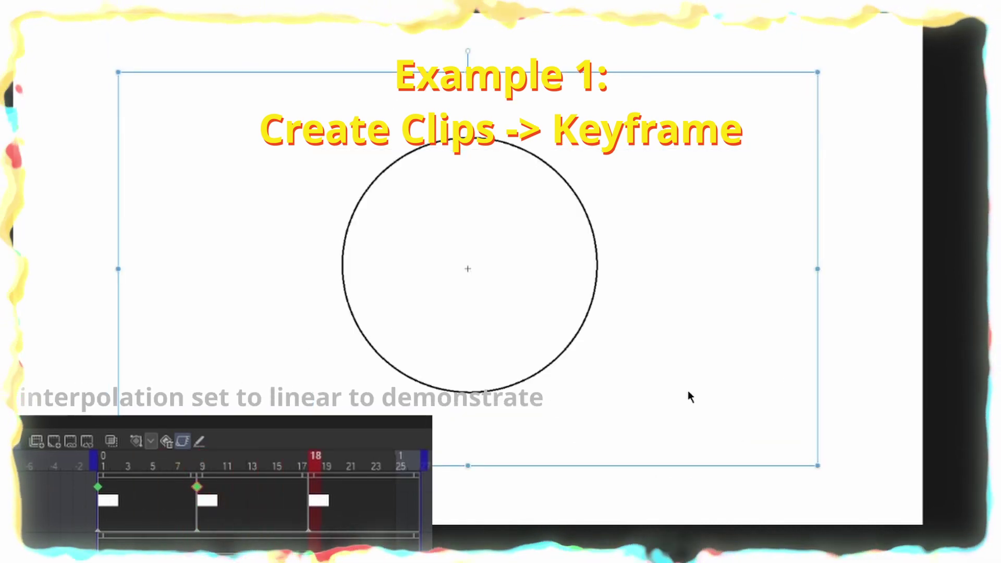
{"action": "left_click_drag", "start_coordinate": [685, 397], "coordinate": [479, 452]}
{"action": "right_click", "coordinate": [312, 488]}
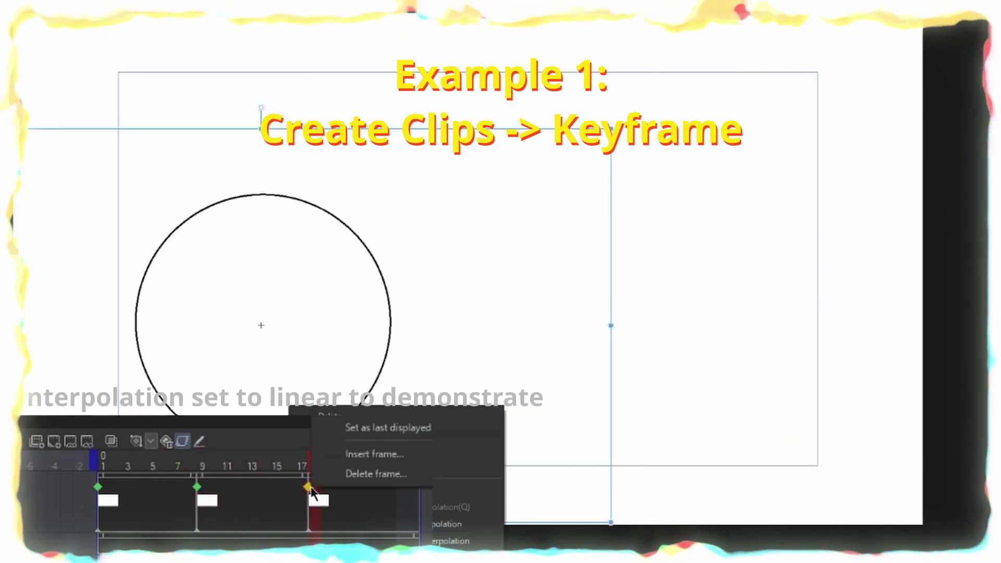
{"action": "left_click", "coordinate": [466, 524]}
{"action": "key", "text": "space"}
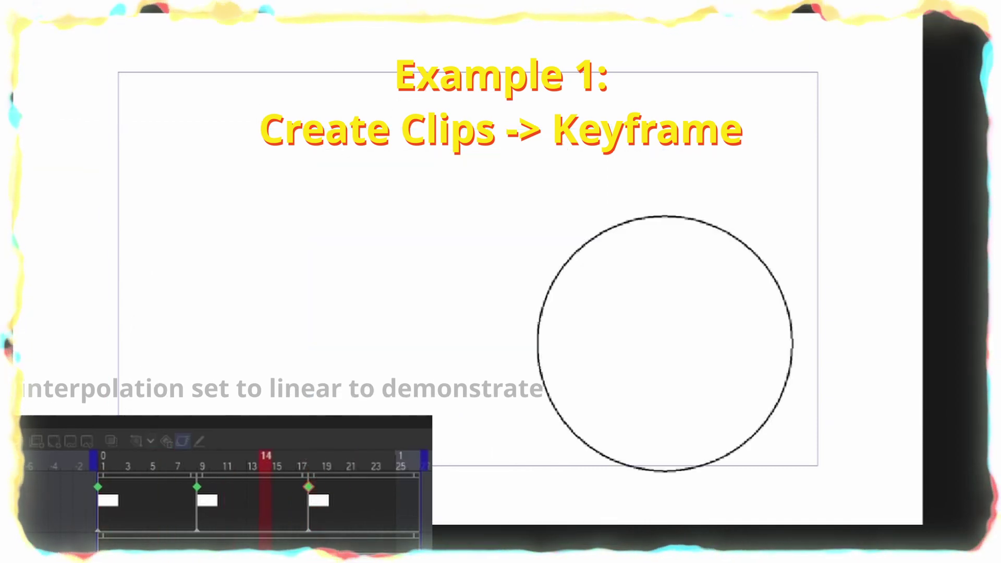
{"action": "left_click", "coordinate": [101, 475]}
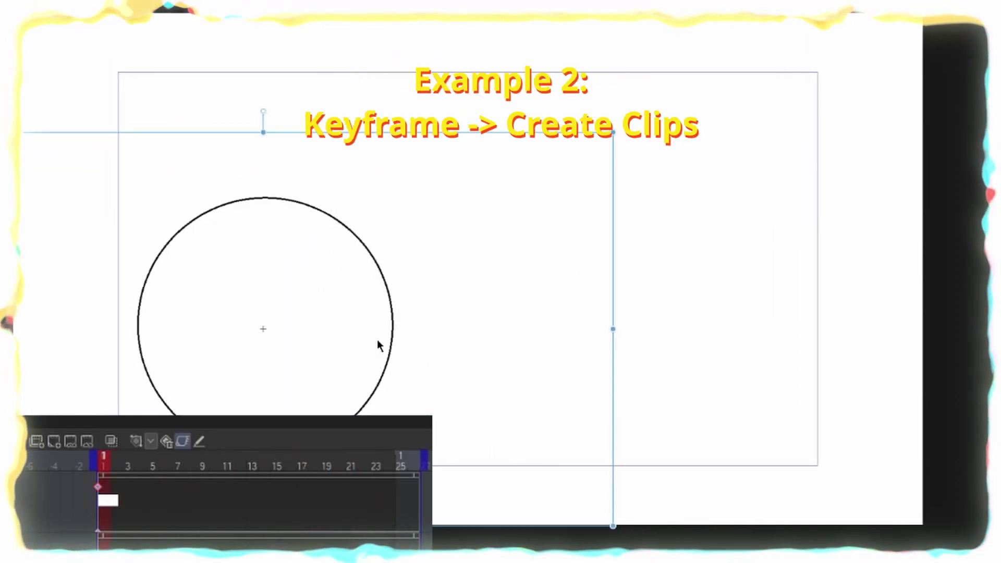
Move the circle up-right at frame 12 and down-right at frame 22
{"action": "left_click", "coordinate": [242, 466]}
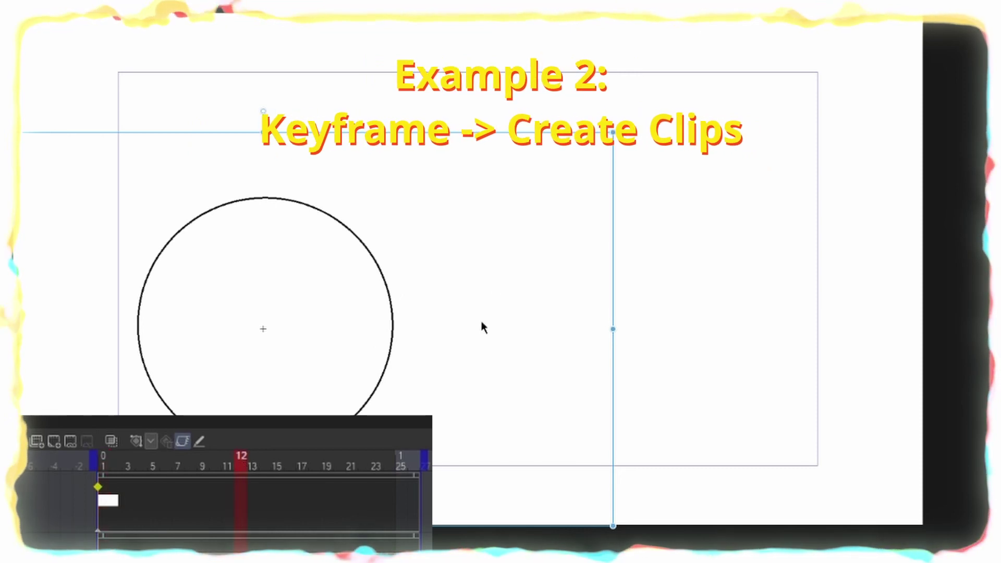
{"action": "left_click_drag", "start_coordinate": [356, 398], "coordinate": [537, 280]}
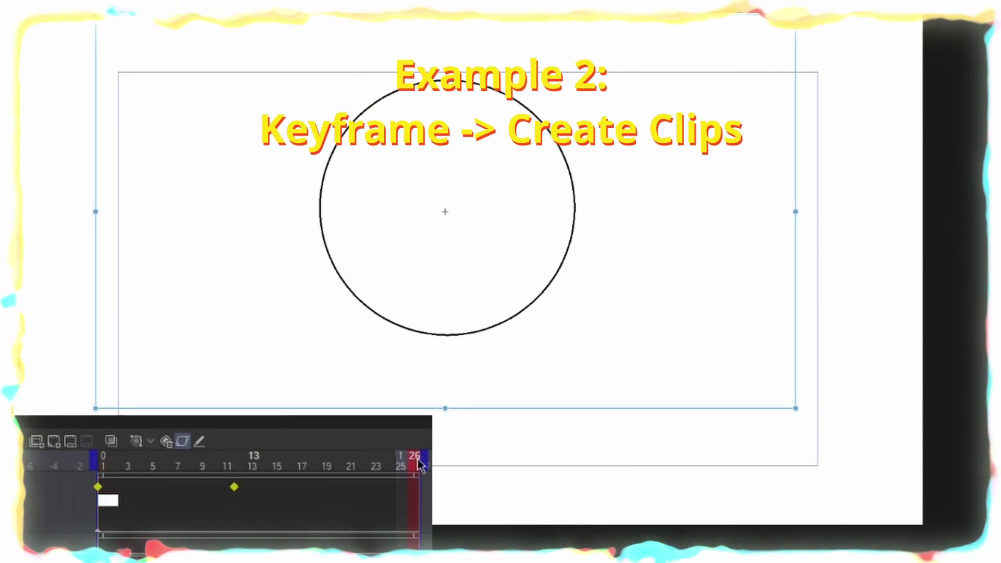
{"action": "left_click_drag", "start_coordinate": [486, 320], "coordinate": [724, 443]}
Set all three keyframes to smooth interpolation and play back from frame 1
{"action": "left_click_drag", "start_coordinate": [395, 513], "coordinate": [51, 474]}
{"action": "right_click", "coordinate": [233, 486]}
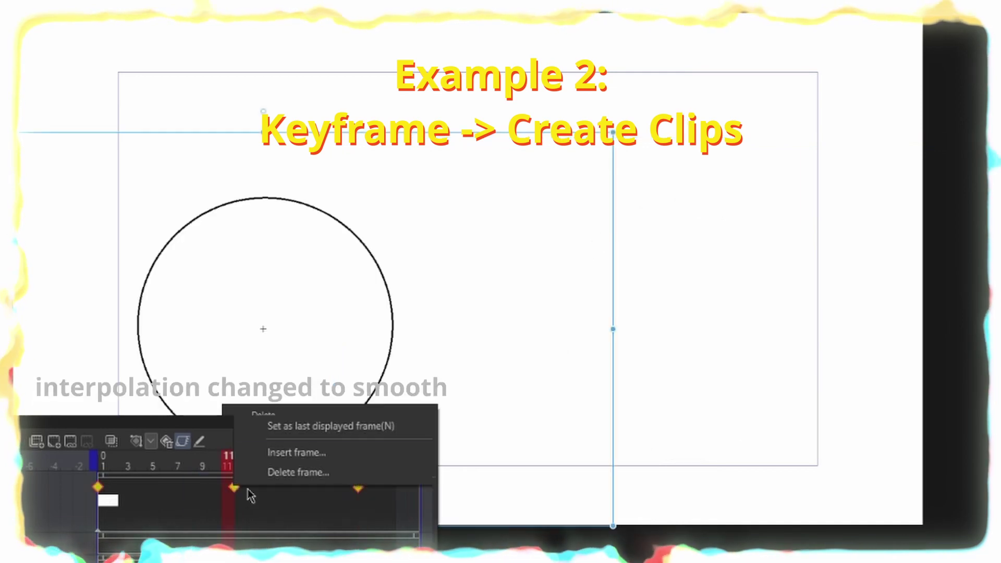
{"action": "left_click", "coordinate": [284, 396]}
{"action": "left_click_drag", "start_coordinate": [224, 468], "coordinate": [102, 468]}
{"action": "key", "text": "space"}
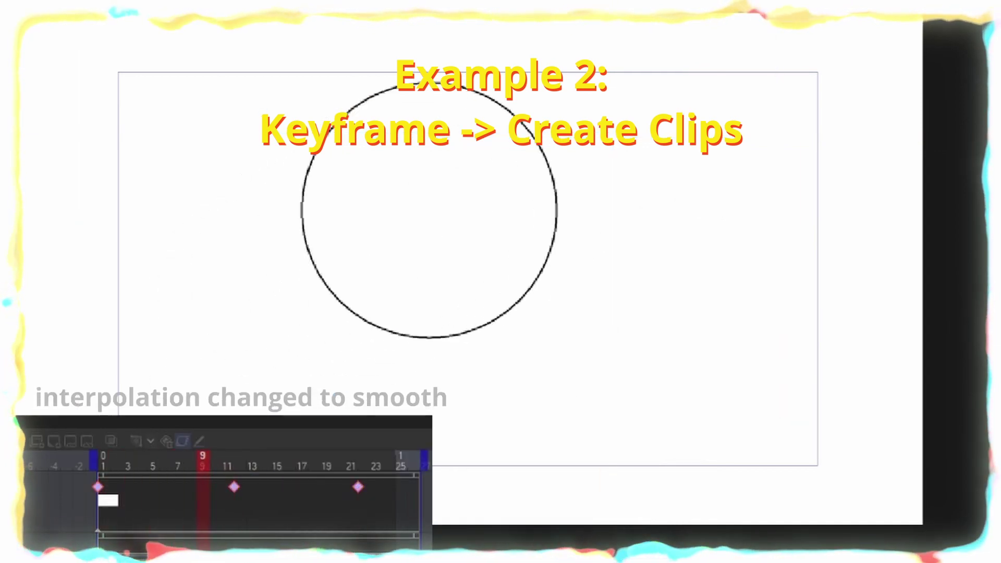
{"action": "left_click", "coordinate": [236, 474]}
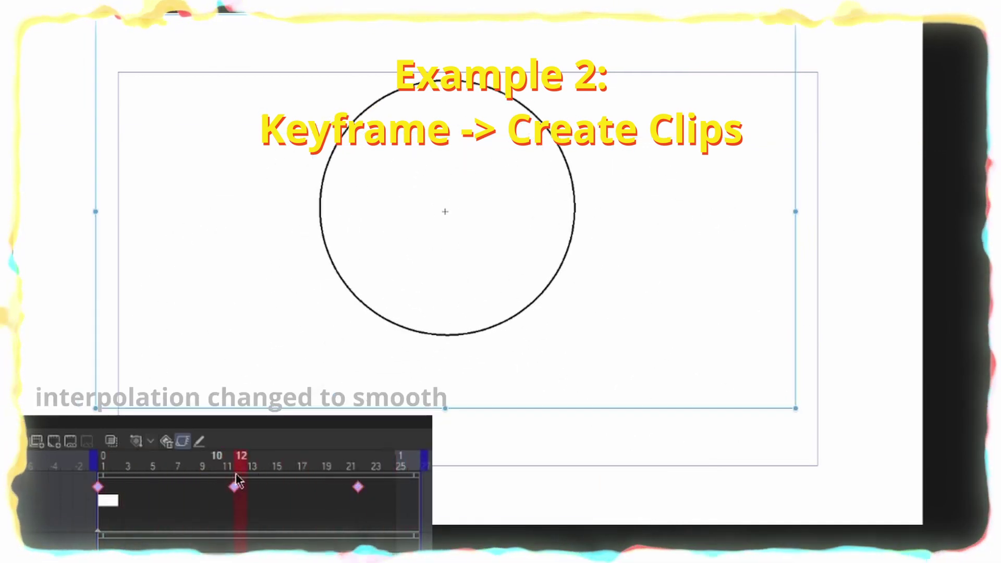
Split the clip at the frame 12 and frame 22 keyframes and play it back
{"action": "right_click", "coordinate": [238, 489]}
{"action": "left_click", "coordinate": [285, 407]}
{"action": "left_click", "coordinate": [361, 472]}
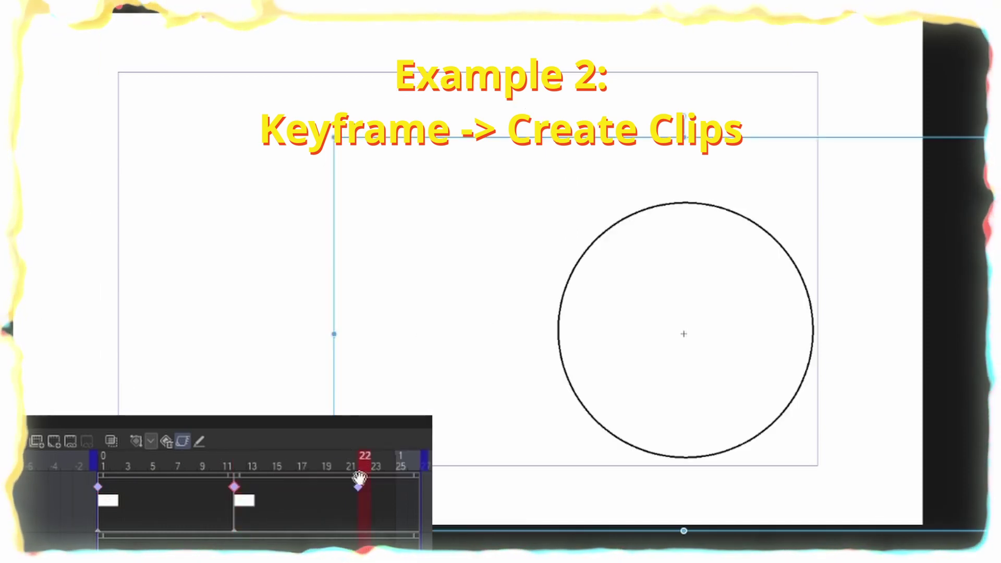
{"action": "right_click", "coordinate": [359, 488]}
{"action": "left_click", "coordinate": [405, 407]}
{"action": "left_click_drag", "start_coordinate": [360, 462], "coordinate": [82, 482]}
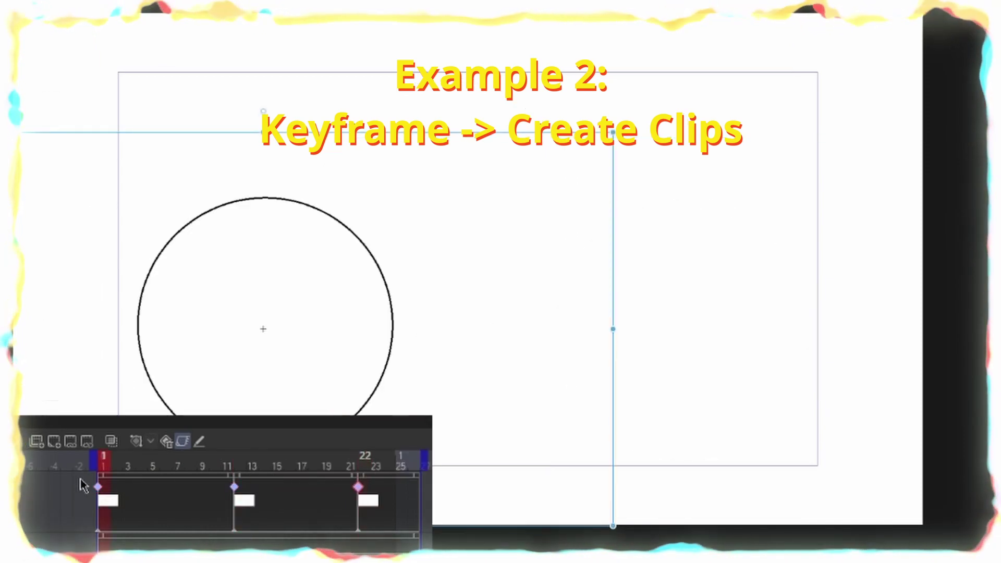
{"action": "key", "text": "space"}
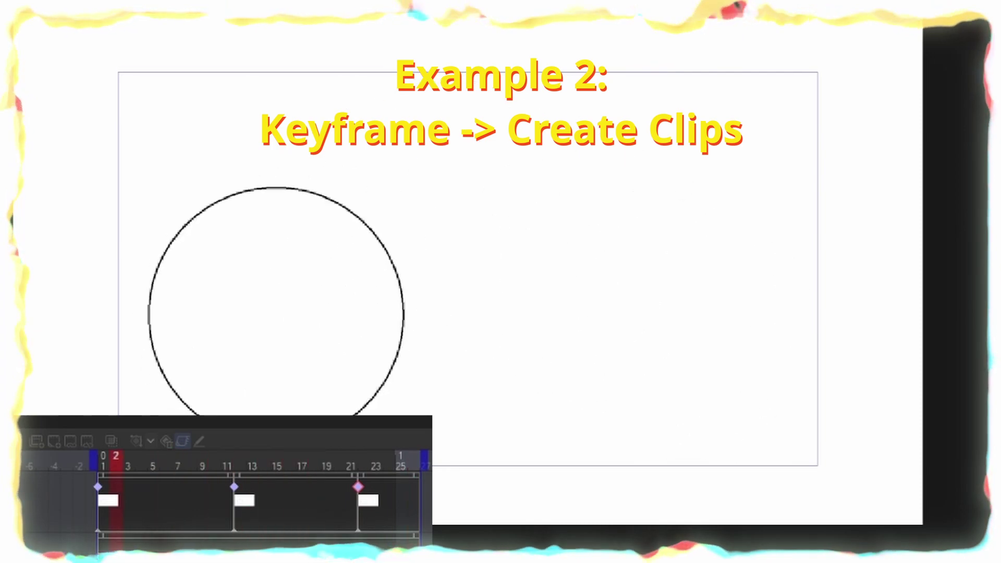